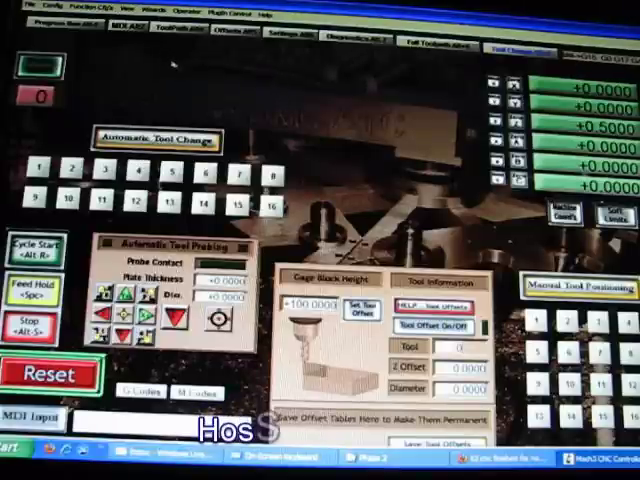
# Open Mach3's Operator menu from the menu bar
pyautogui.click(188, 12)
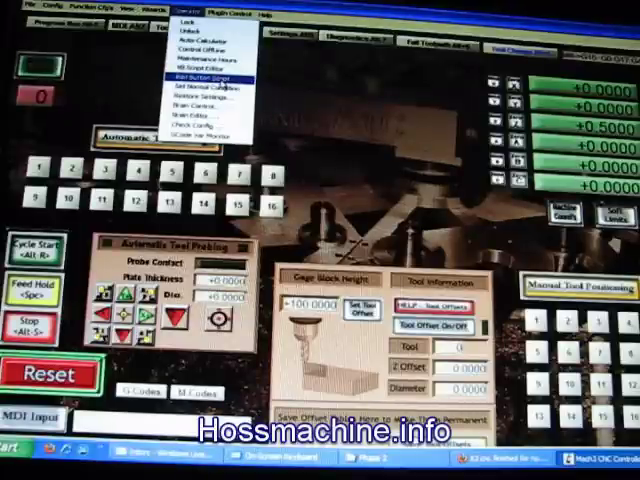
# Choose Edit Button Script to open the corner probe button's VBScript
pyautogui.click(222, 78)
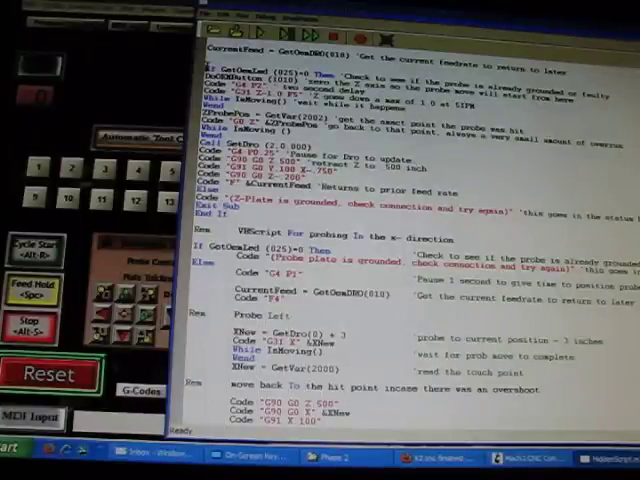
# Cut the Z-axis probing block, from 'If GetOemLed' through 'Call SetDro', out of the script
pyautogui.moveTo(208, 70)
pyautogui.mouseDown()
pyautogui.moveTo(262, 143)
pyautogui.moveTo(284, 213)
pyautogui.mouseUp()
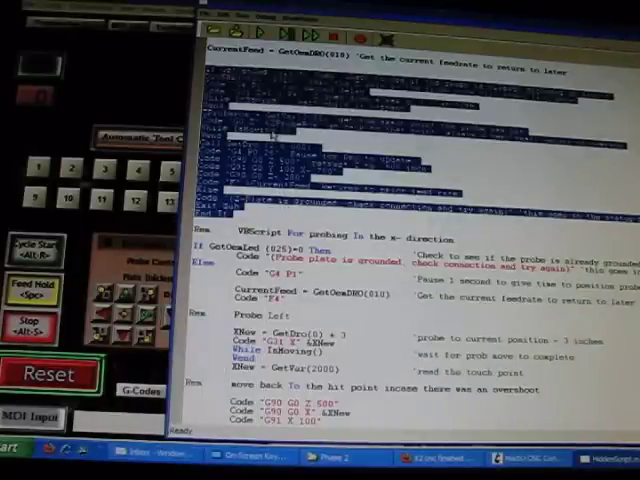
pyautogui.rightClick(271, 157)
pyautogui.click(295, 163)
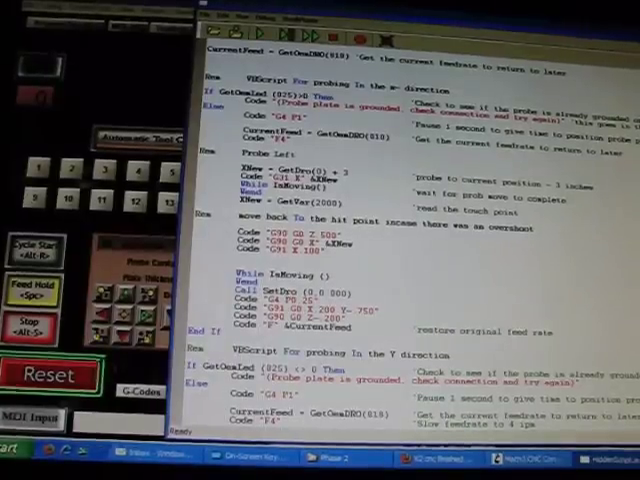
pyautogui.write('<>')
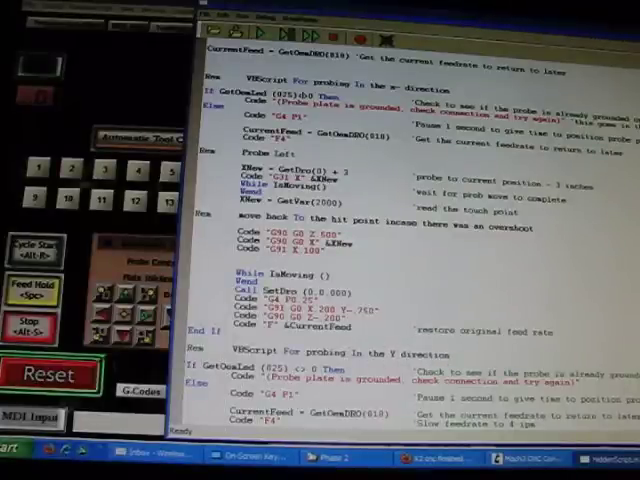
pyautogui.scroll(-5, 400, 250)
pyautogui.scroll(5, 400, 250)
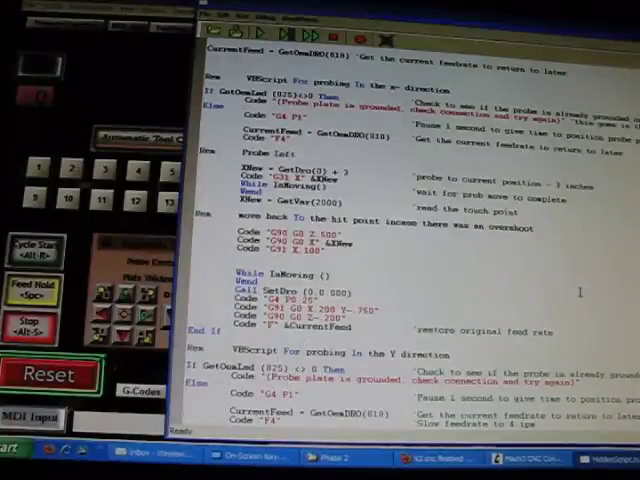
# Remove the blank line above the X-direction probing section
pyautogui.press('BackSpace')
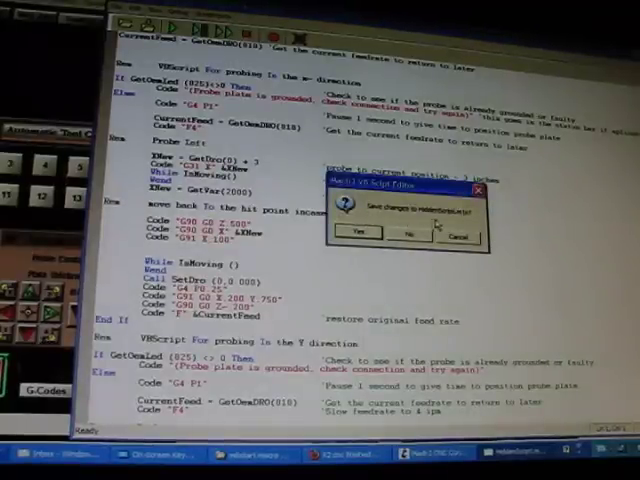
# Confirm Yes to save the edited corner probe script and close the editor
pyautogui.click(357, 234)
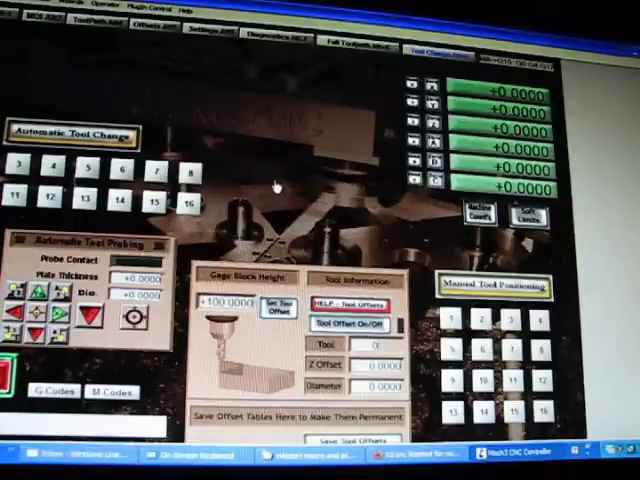
# Jog along X and trigger probe contact so the axis zeroes and Z retracts to +0.5000
pyautogui.press('Right')
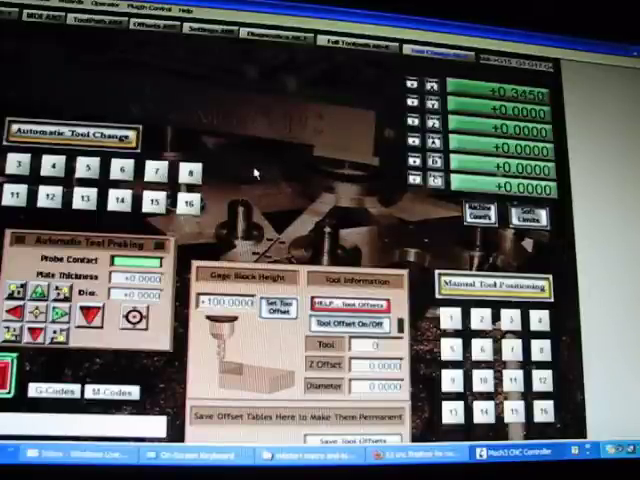
pyautogui.press('pageup')
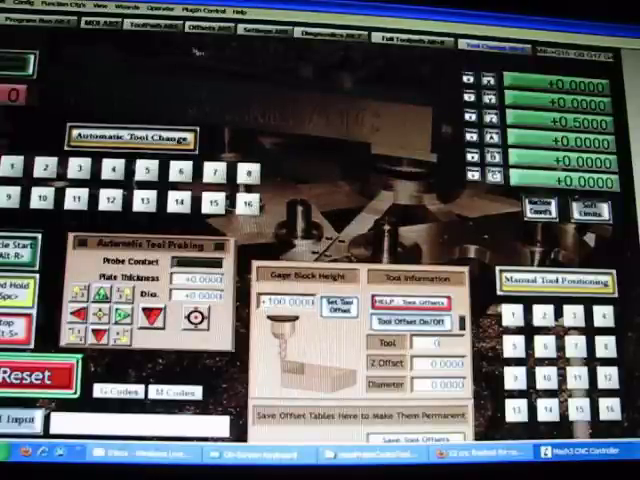
# Open the metric Z-probe button's Auto Tool Zero script via Operator > Edit Button Script
pyautogui.click(160, 8)
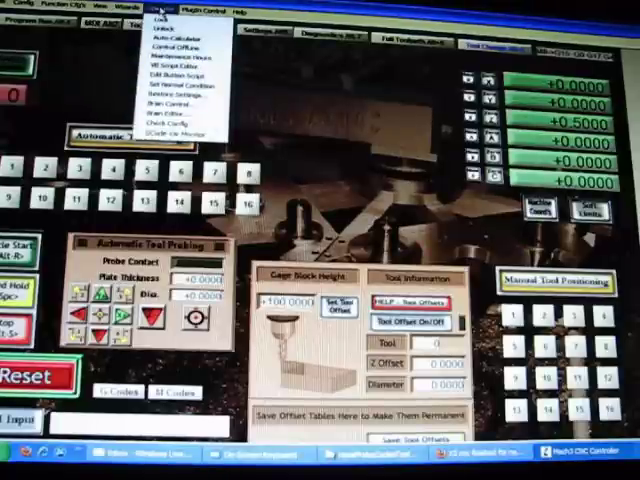
pyautogui.click(178, 76)
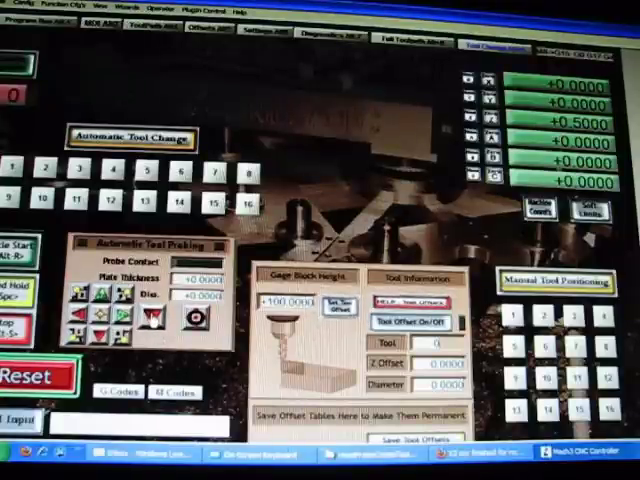
pyautogui.click(152, 316)
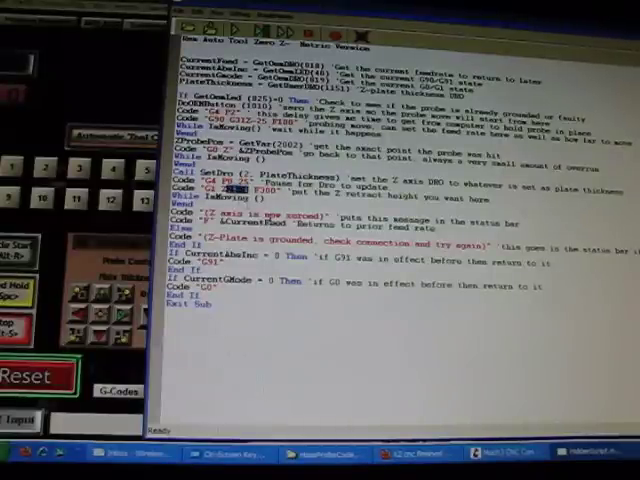
# Change the retract line from G1 Z25.4 F300 to G1 Z30 F300
pyautogui.press('Delete')
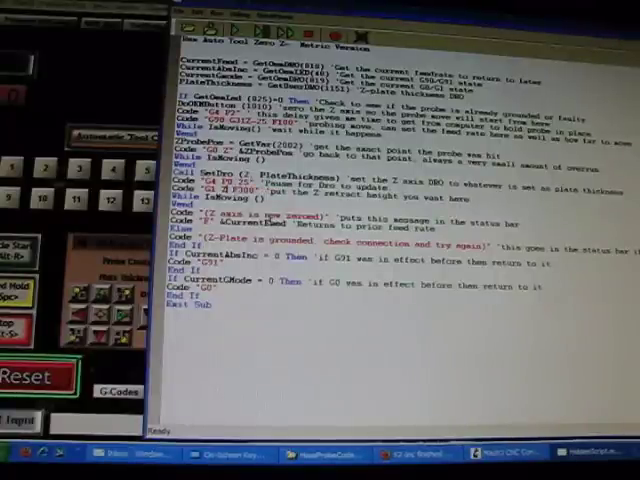
pyautogui.write('30')
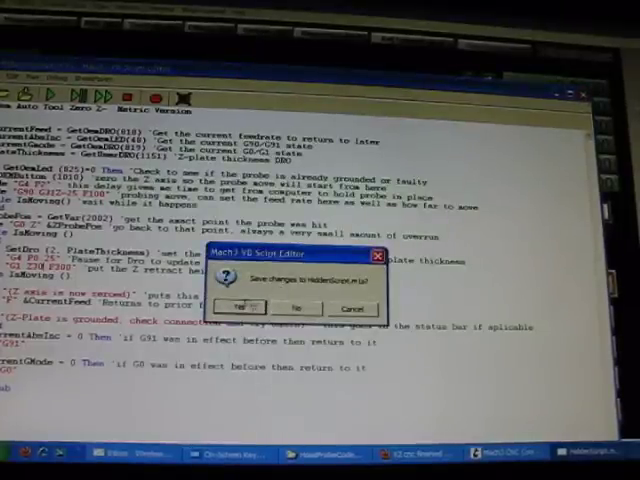
# Confirm Yes to save the Z-probe script with the 30 mm retract
pyautogui.click(240, 314)
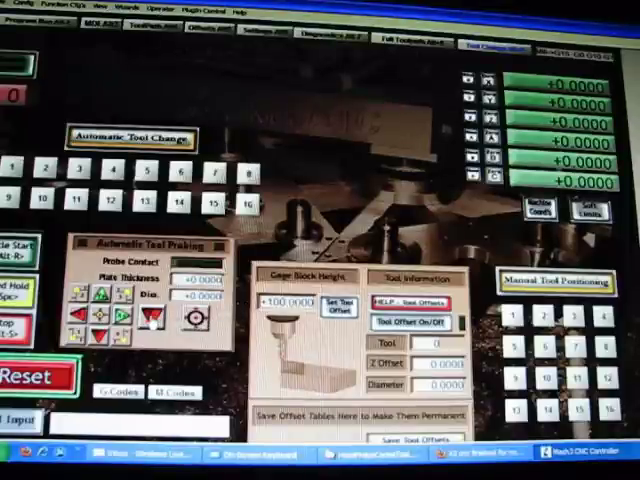
# Run the Z-probe button in the Automatic Tool Probing panel to test the 30 mm retract
pyautogui.click(150, 318)
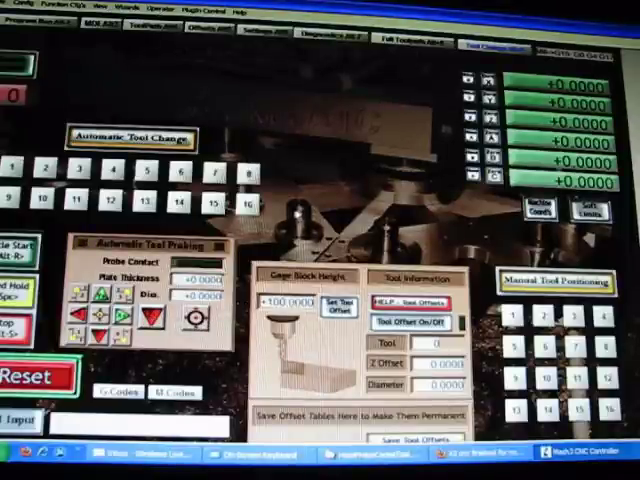